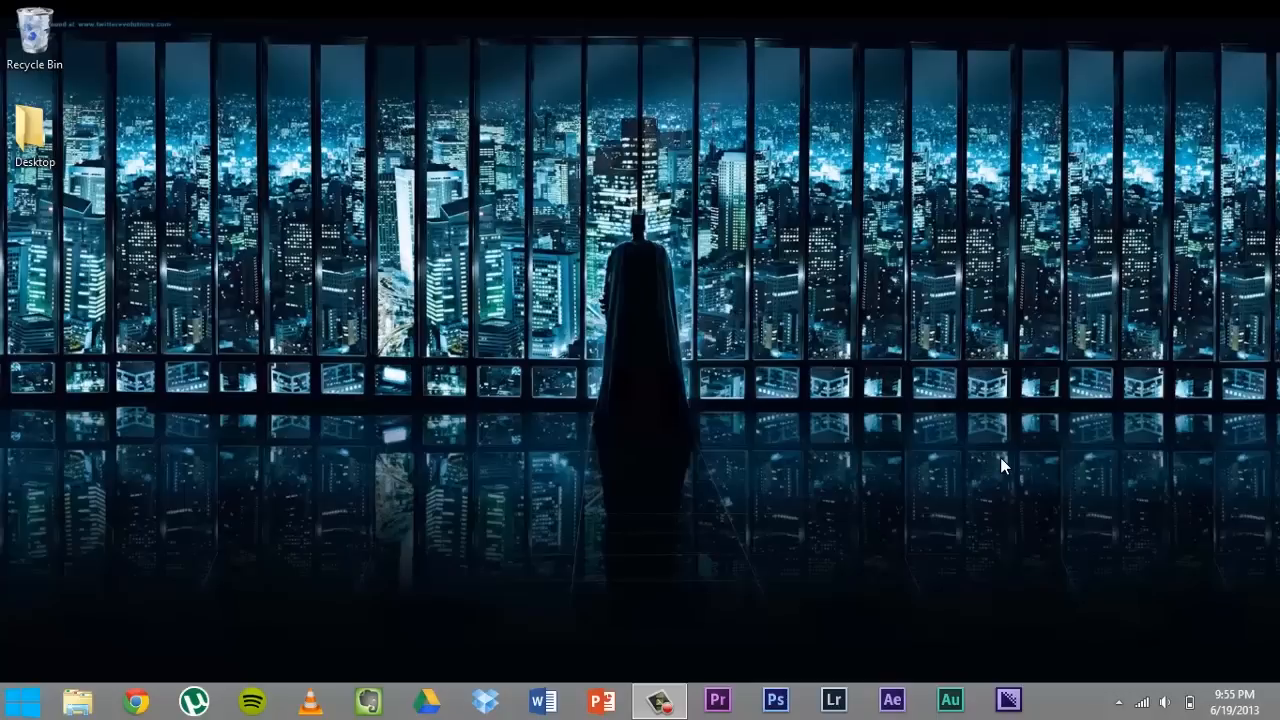
- Open Windows Firewall from the Control Panel
left_click(22, 700)
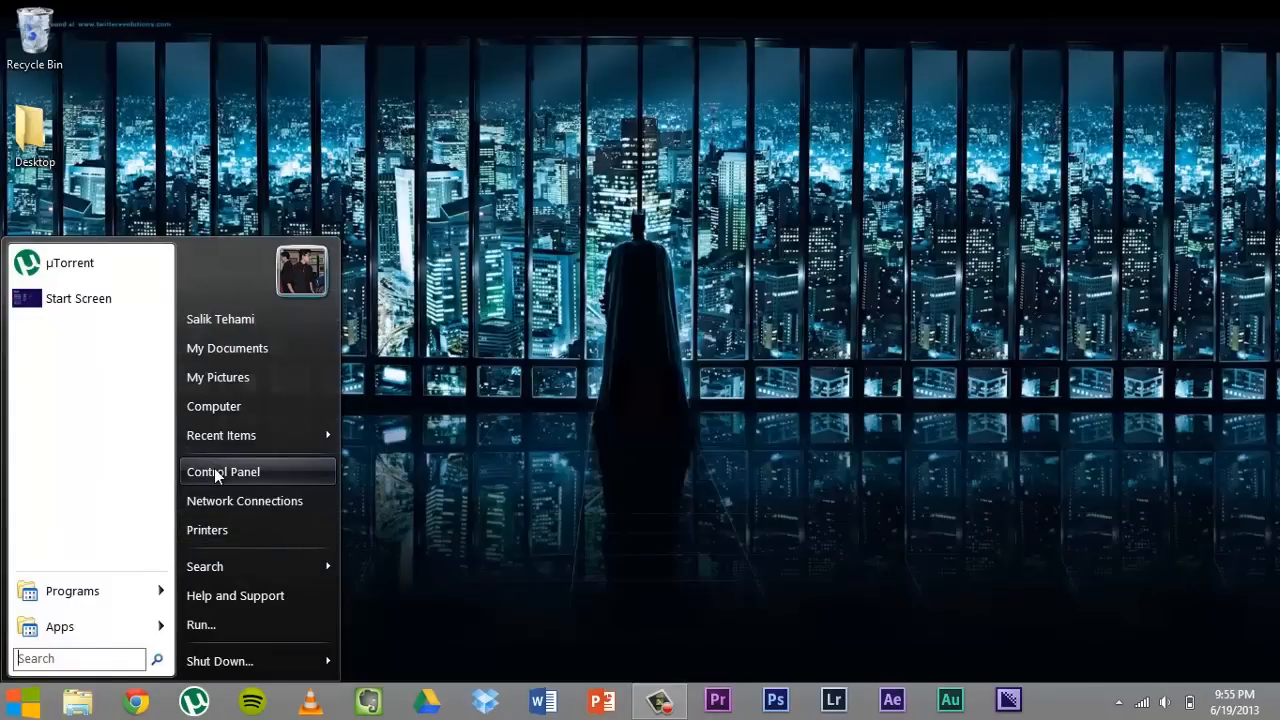
left_click(216, 474)
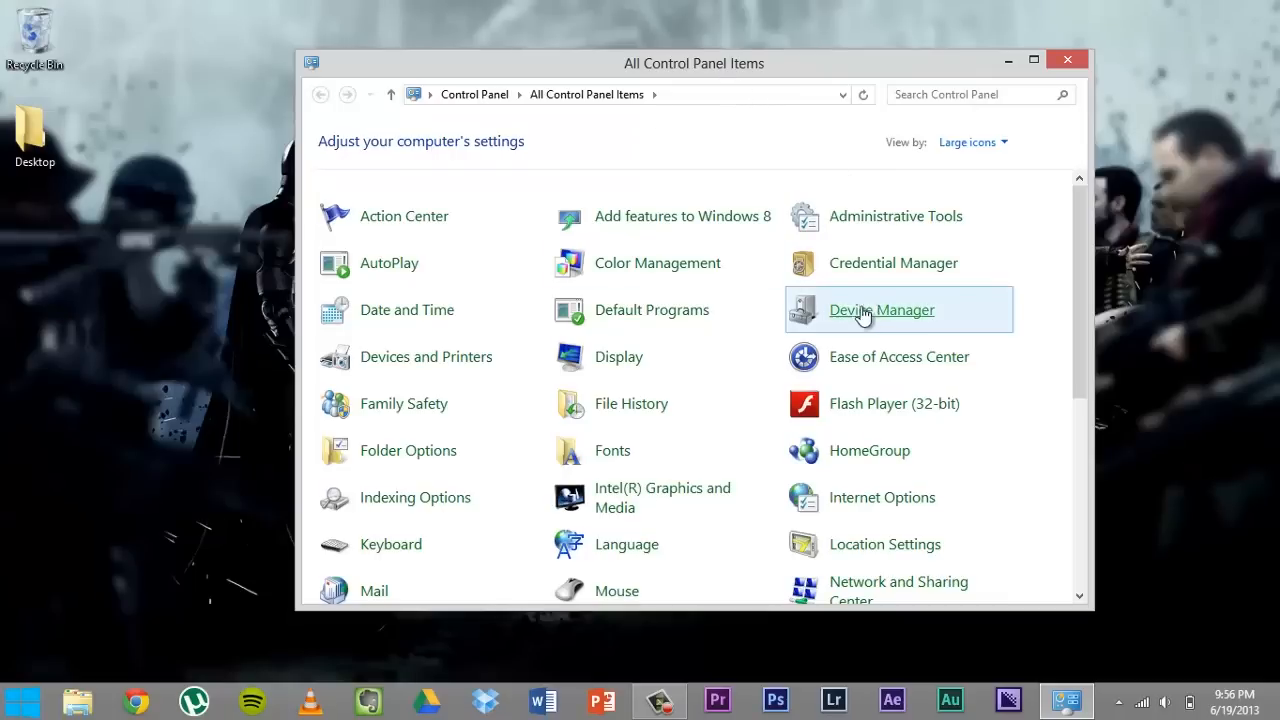
left_click_drag(1075, 272, 1070, 510)
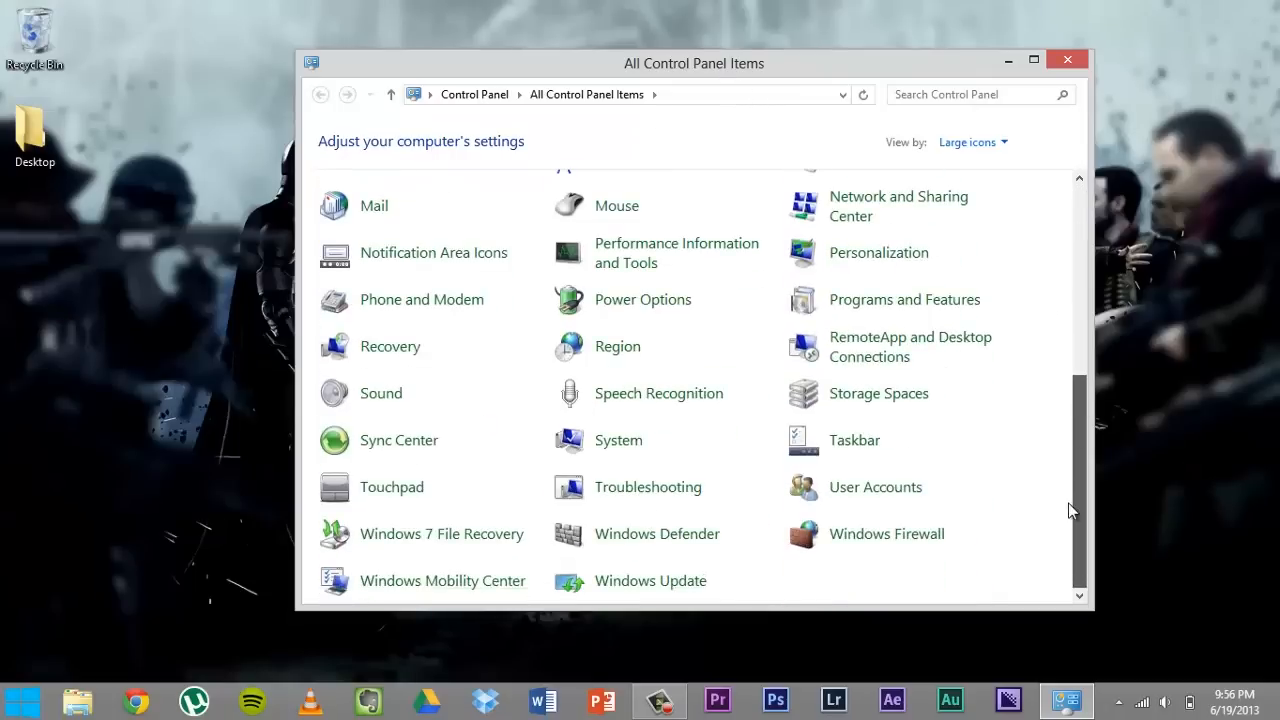
left_click(920, 540)
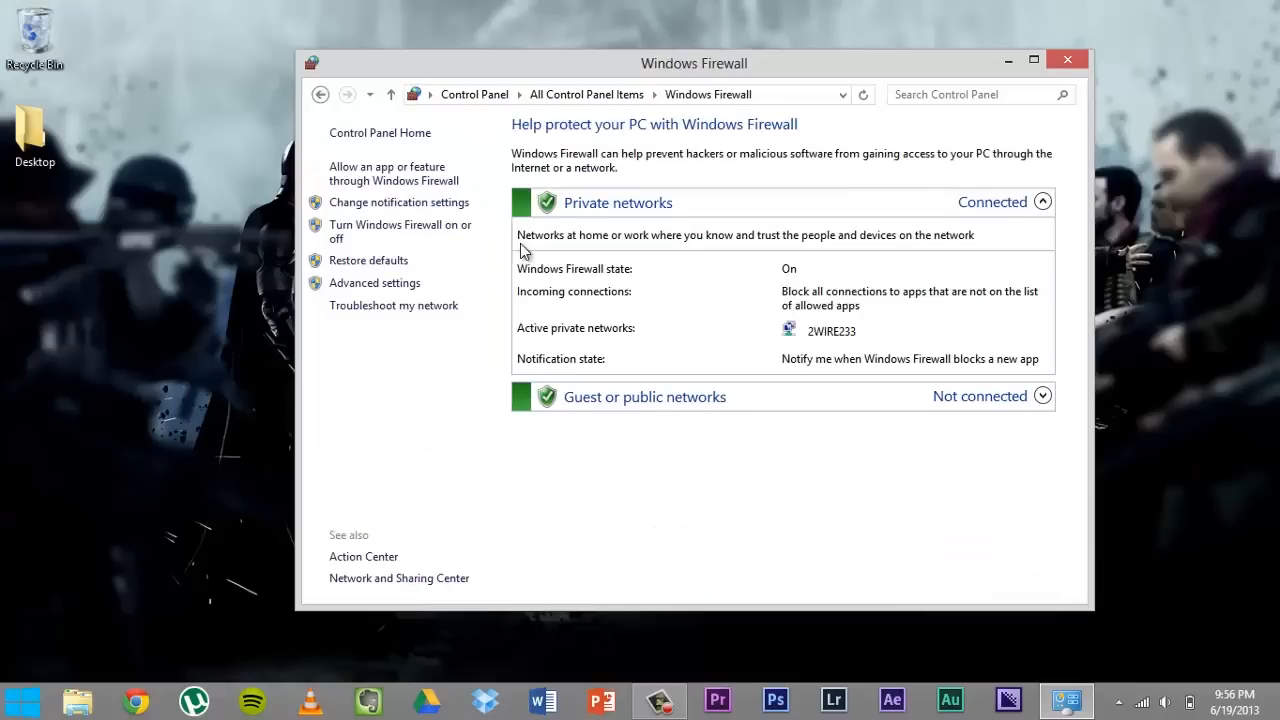
- Open the advanced firewall settings and start a new inbound rule of type Program
left_click(357, 285)
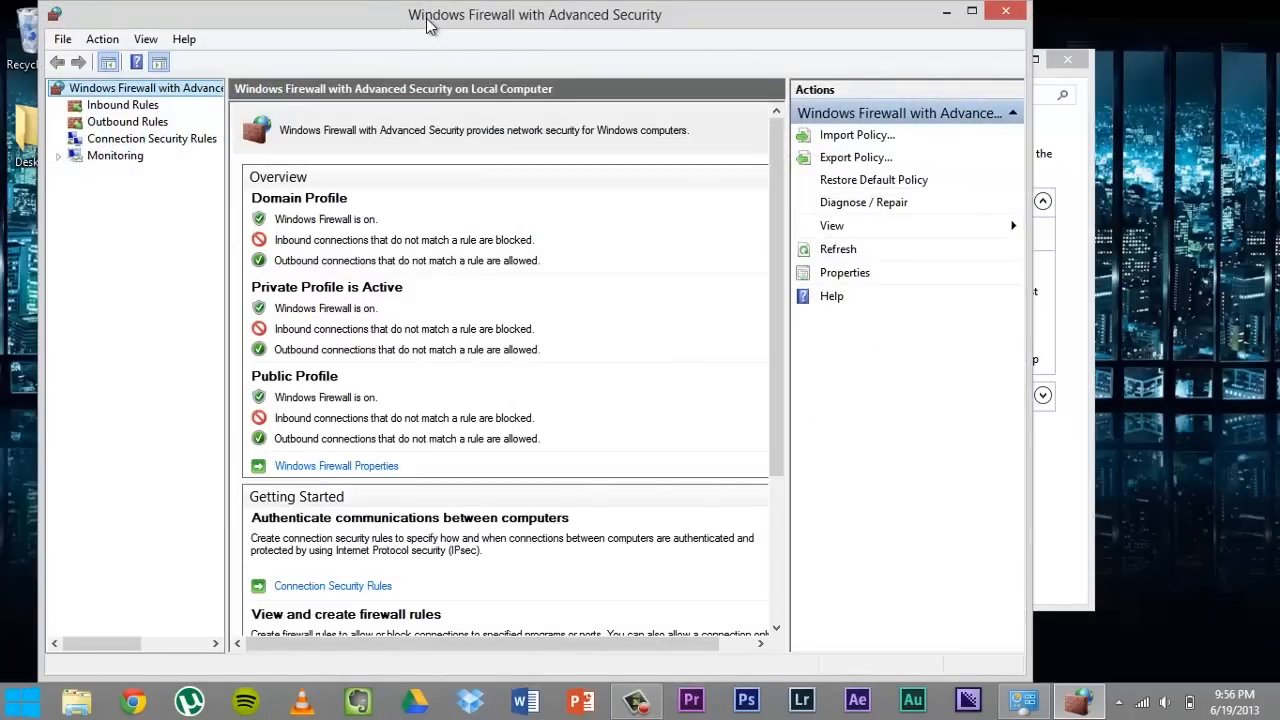
left_click(145, 110)
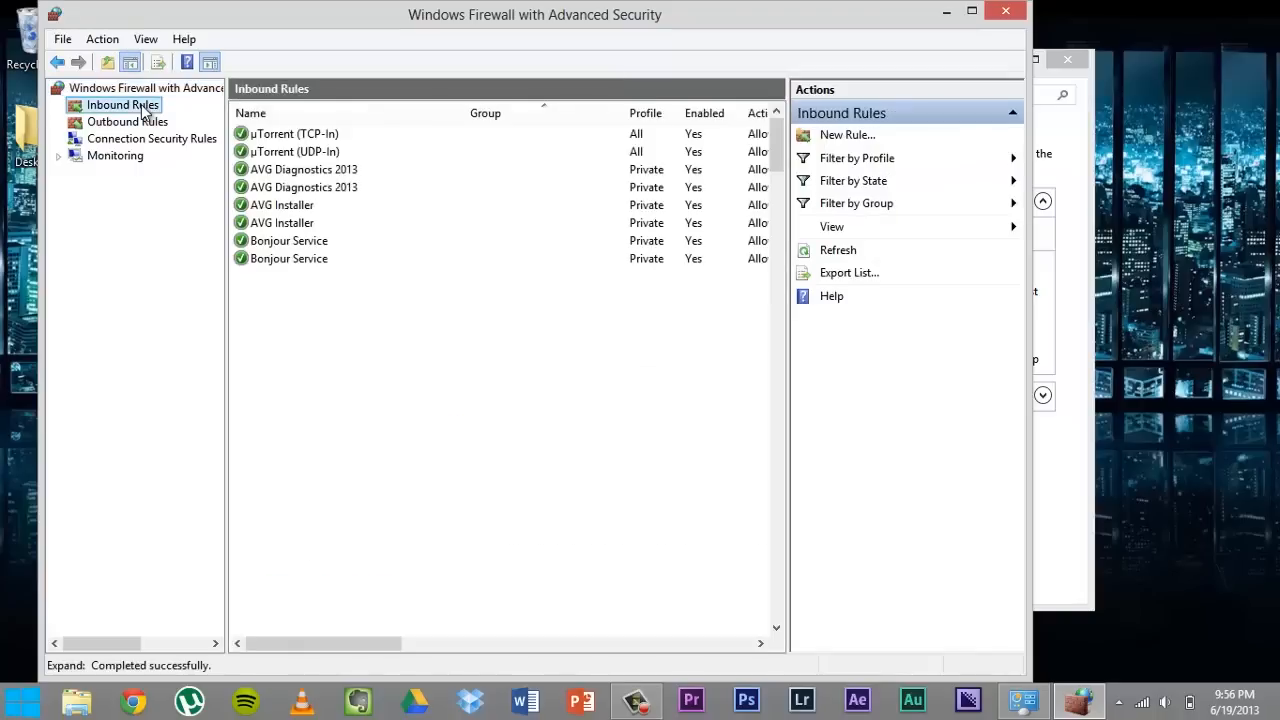
left_click(832, 138)
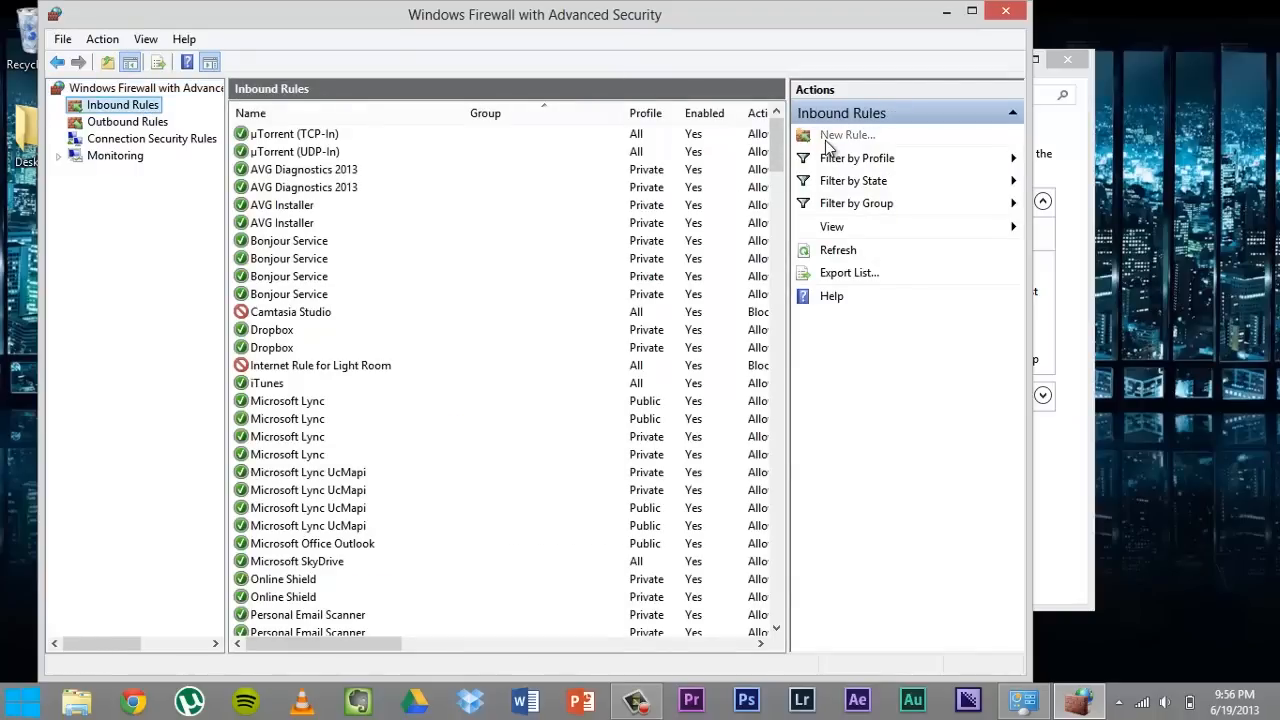
left_click_drag(566, 158, 563, 28)
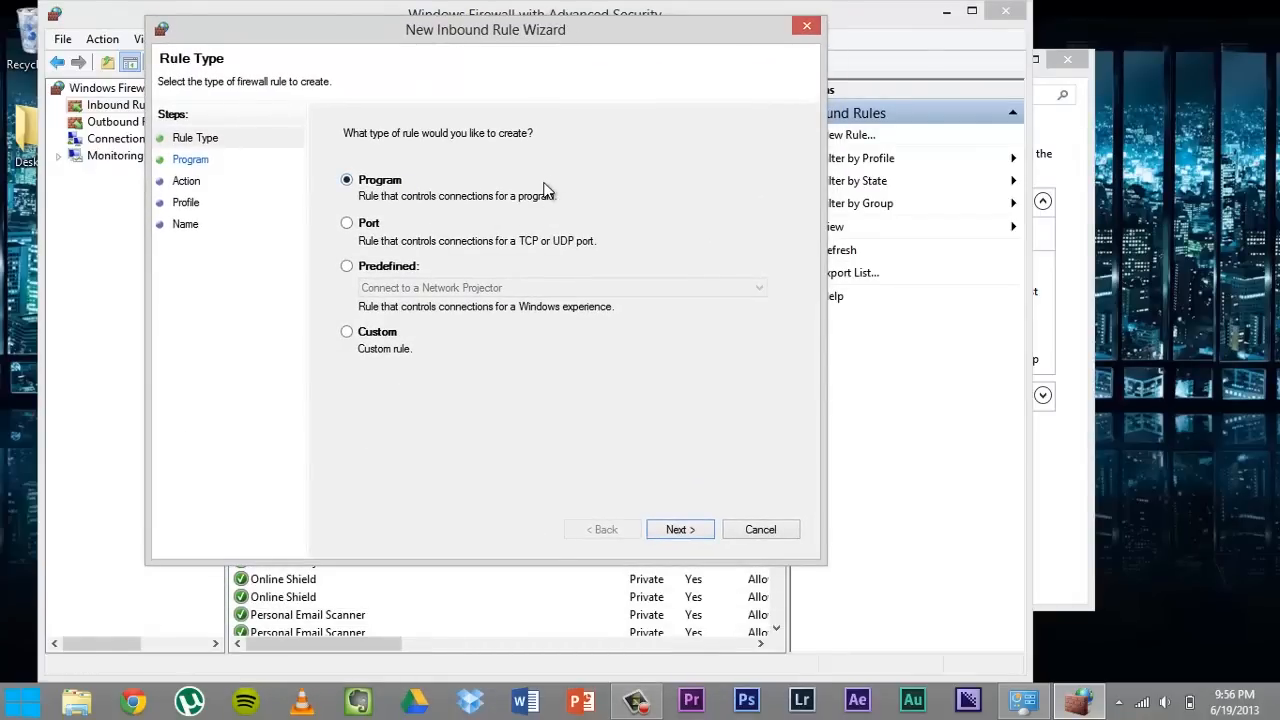
left_click(676, 530)
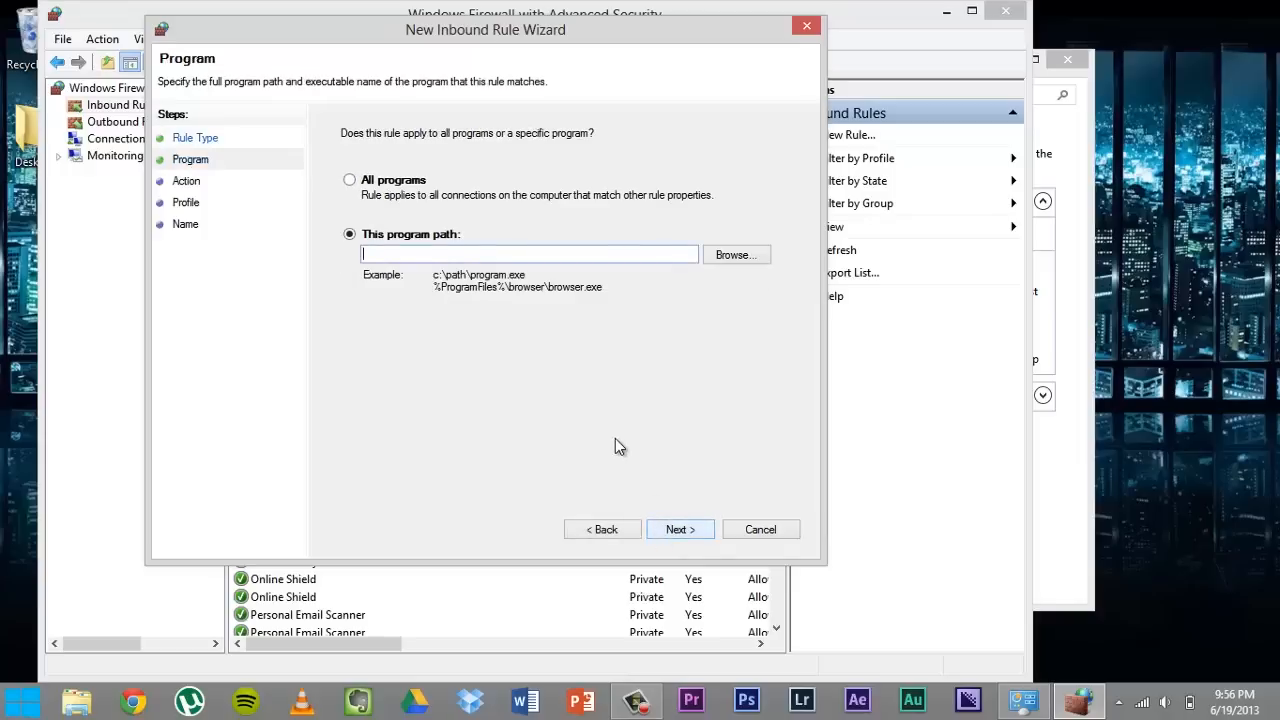
- Set the rule's program path to AfterFX.exe in the Adobe After Effects CS6 Support Files folder
left_click(717, 254)
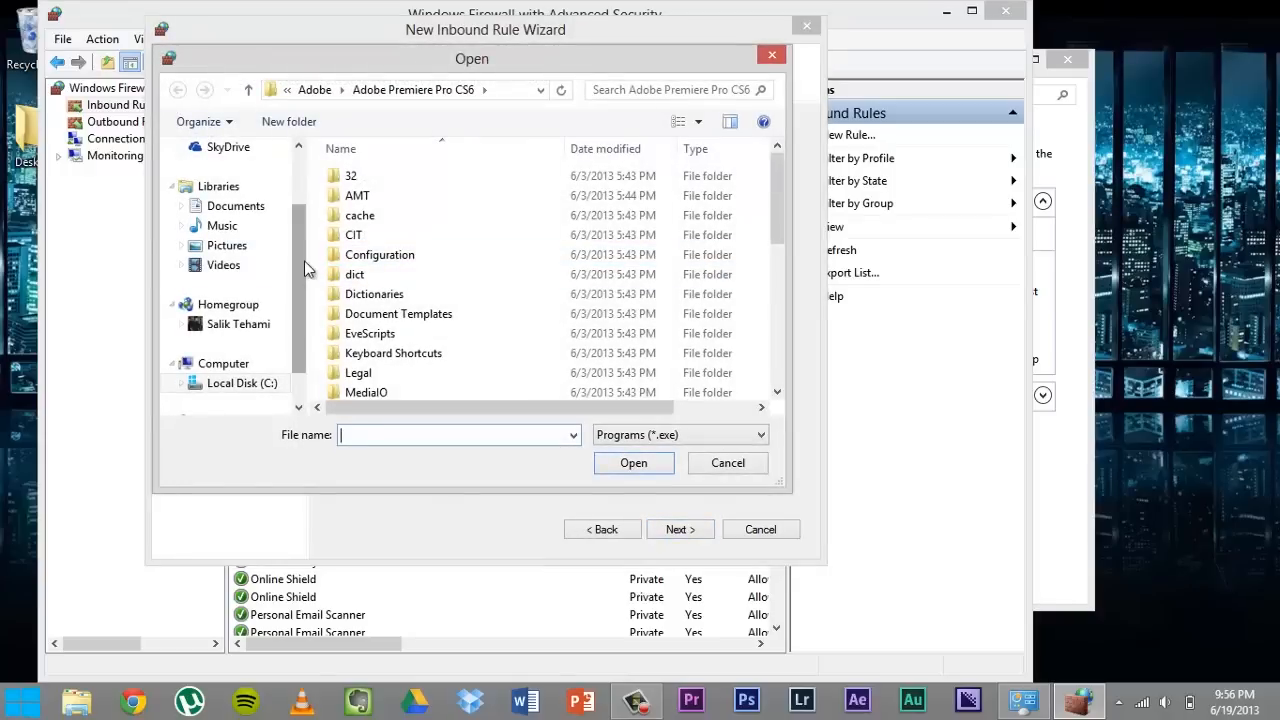
left_click_drag(300, 277, 316, 218)
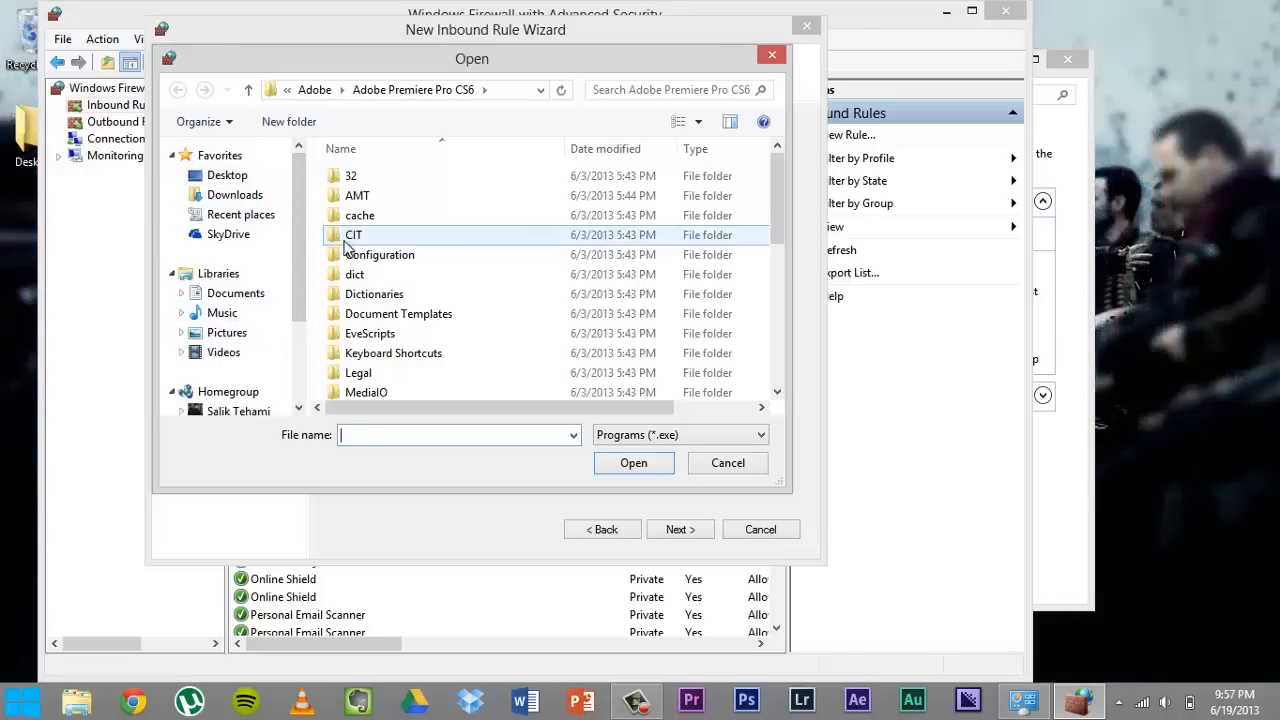
left_click_drag(775, 207, 599, 125)
left_click(314, 89)
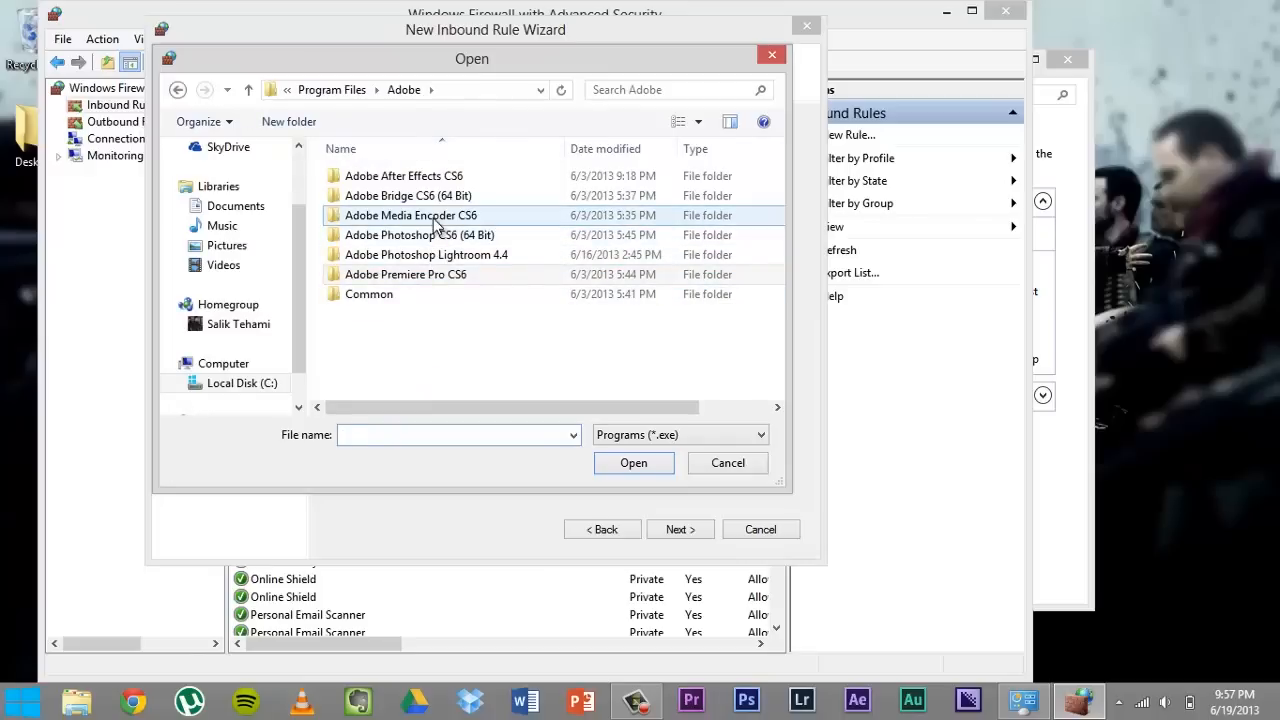
double_click(430, 177)
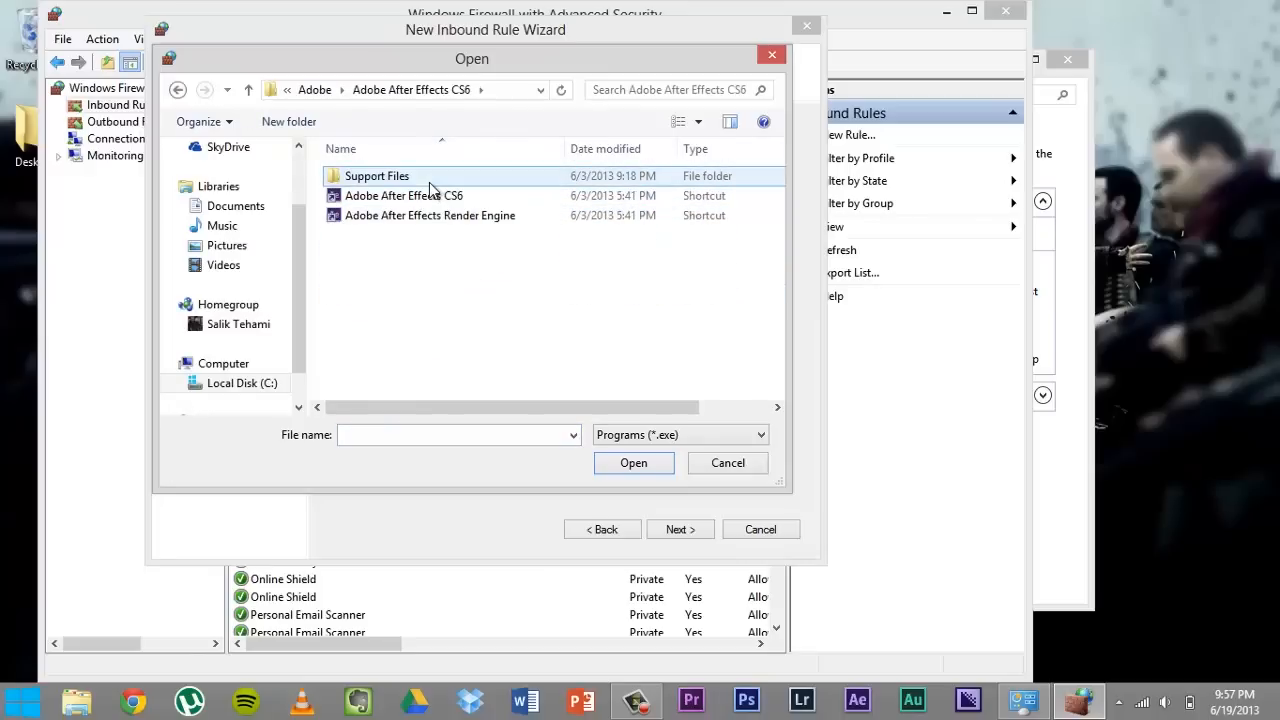
double_click(430, 182)
scroll(408, 303, "down", 4)
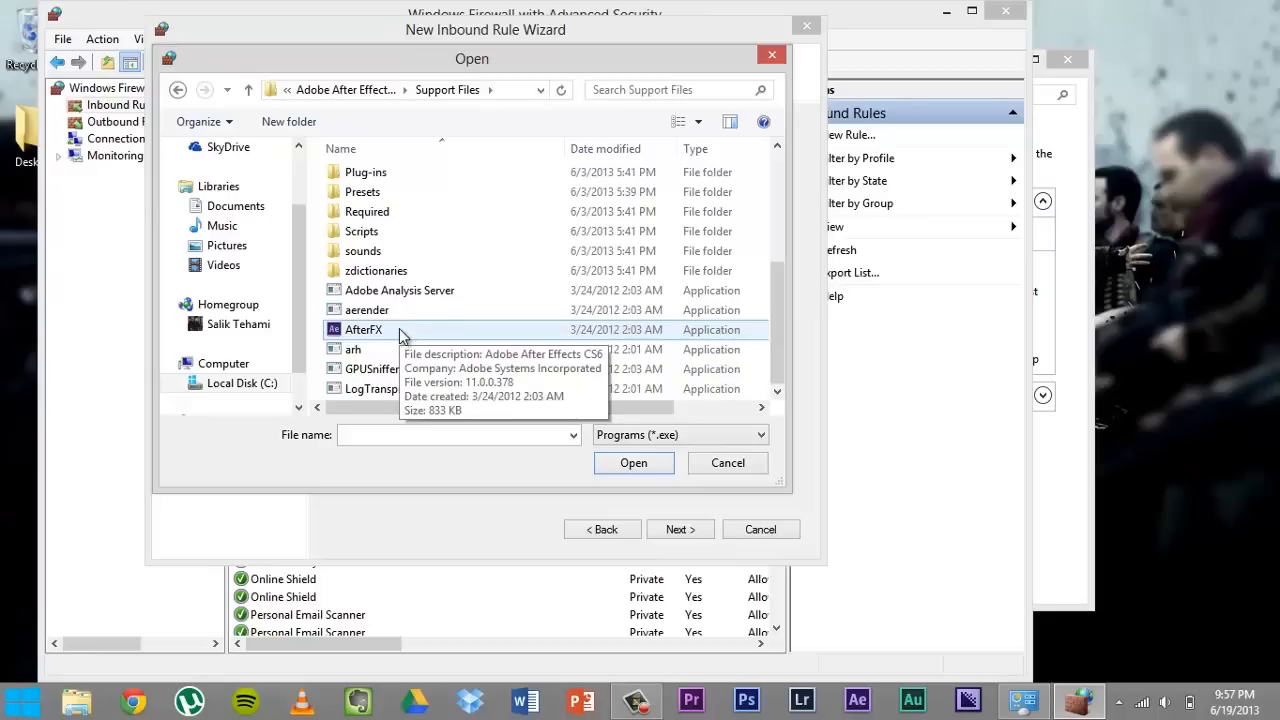
left_click(747, 335)
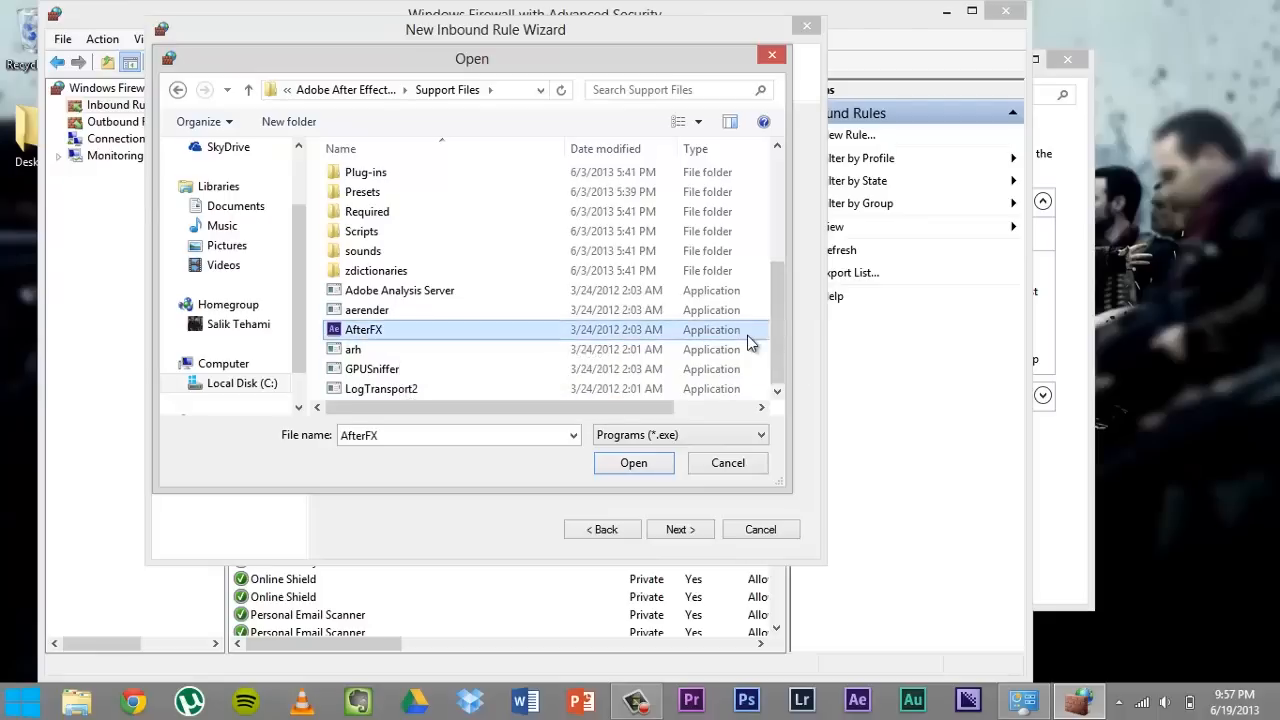
left_click(607, 466)
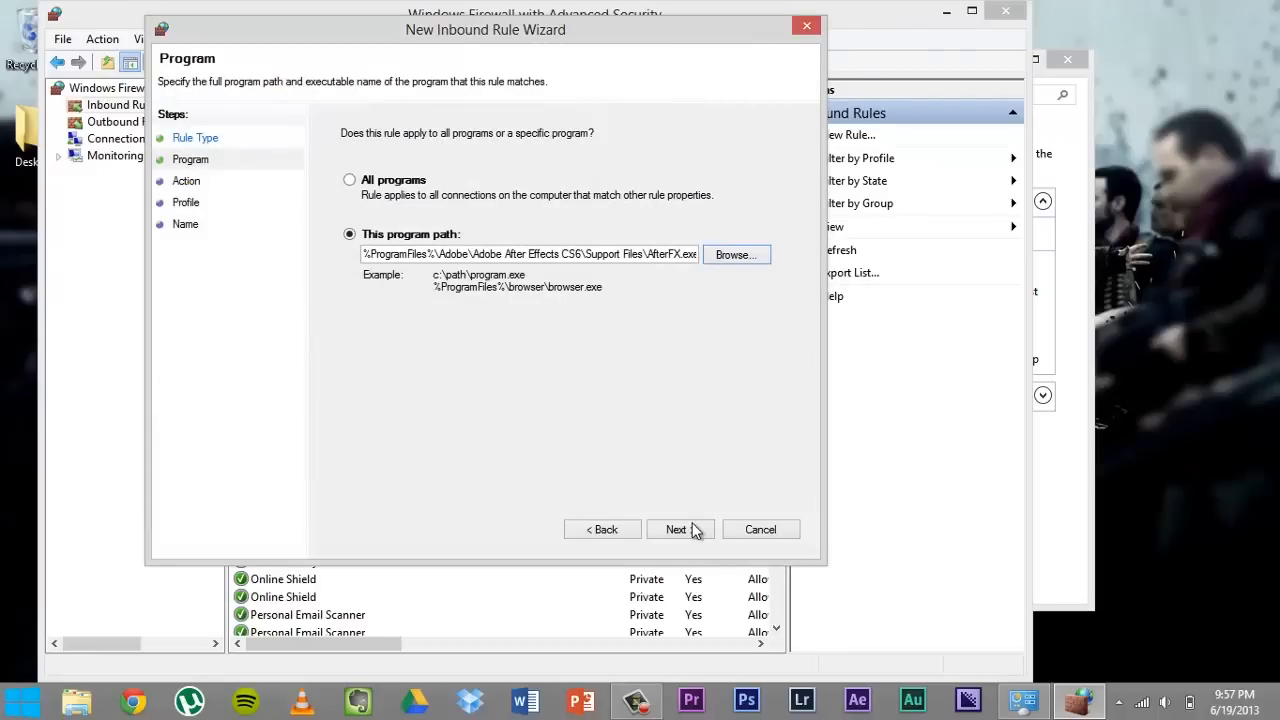
- Set the rule's action to Block the connection and keep Domain, Private and Public profiles
left_click(692, 529)
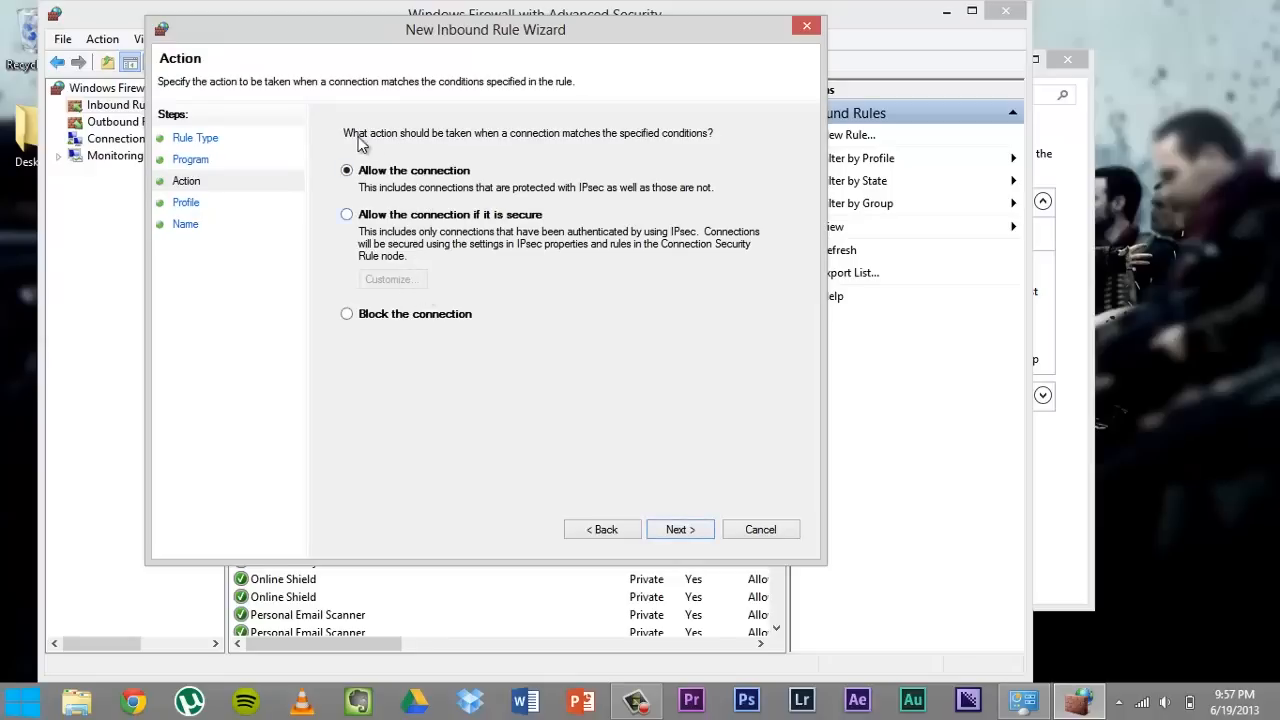
left_click(370, 316)
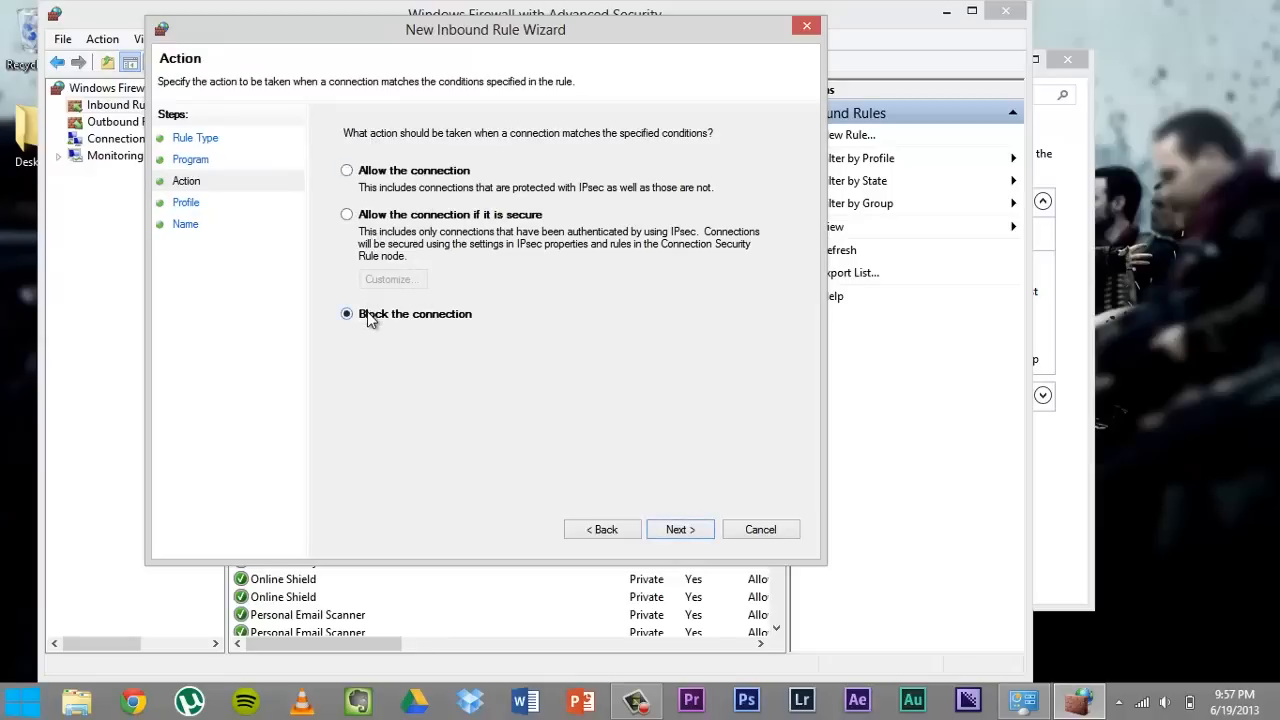
left_click(676, 531)
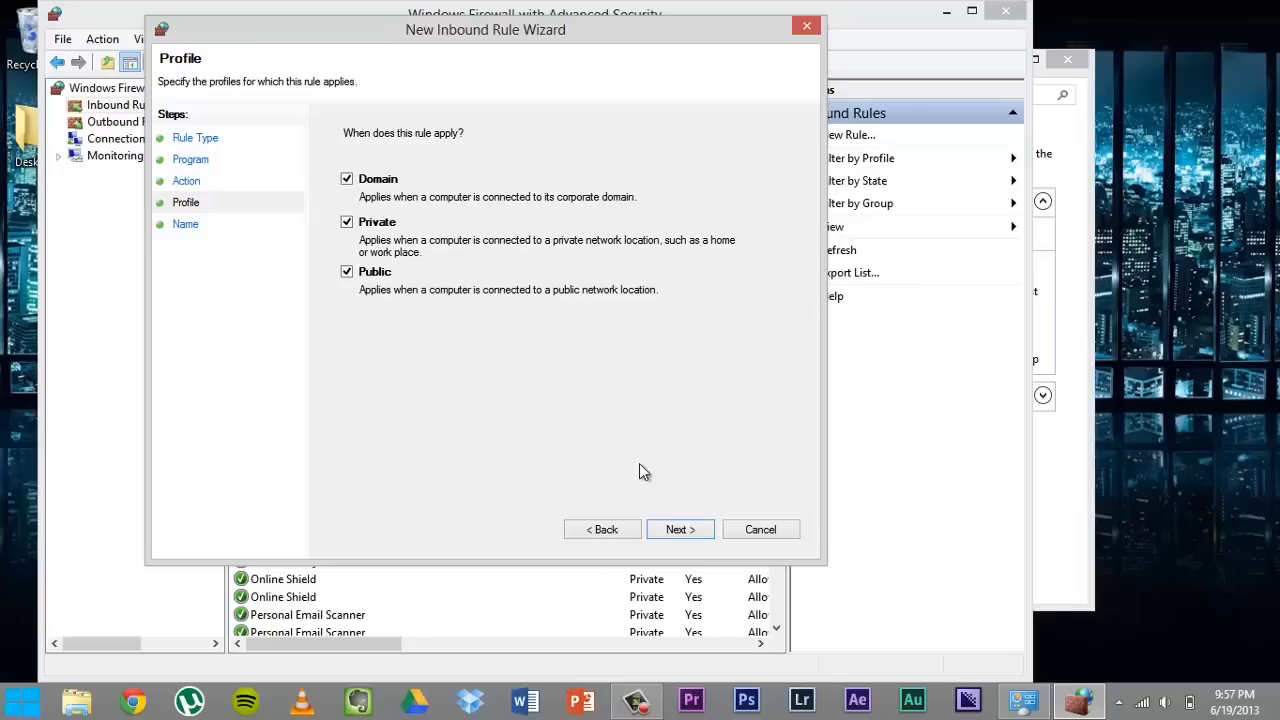
left_click(676, 530)
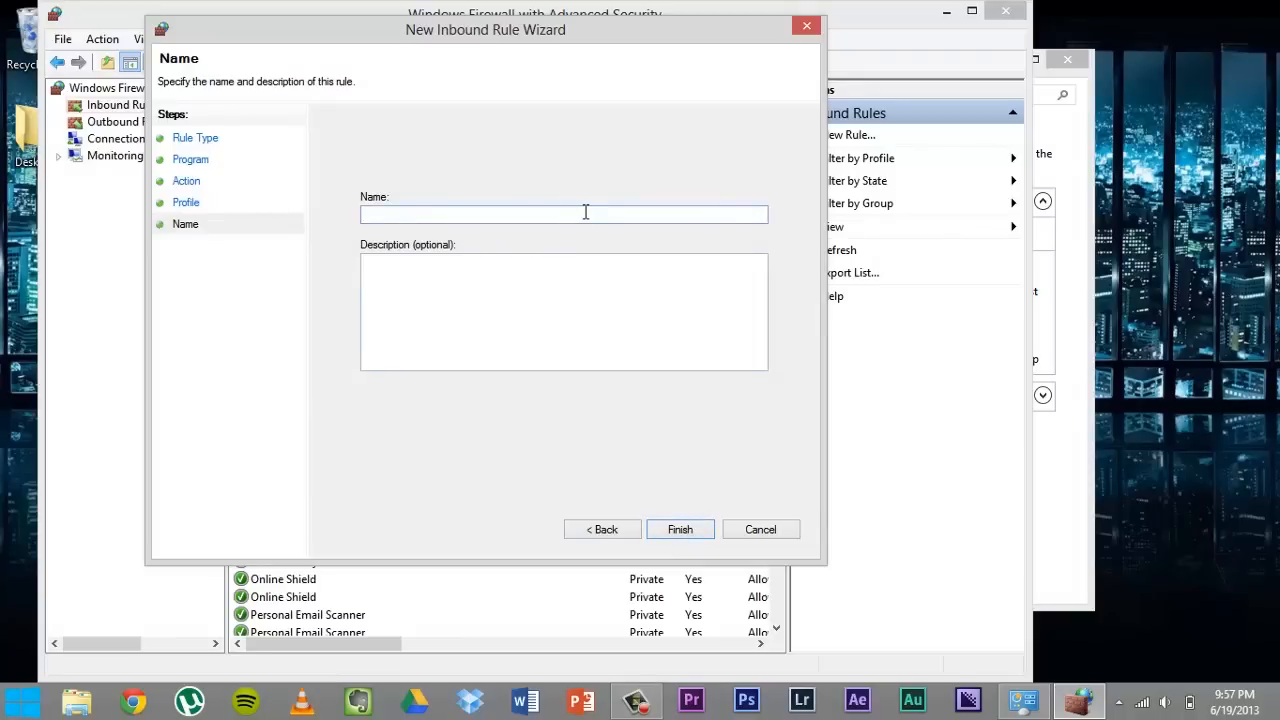
- Name the rule "After Effects Internet Block" and finish the wizard
type("After Effects Internet Block")
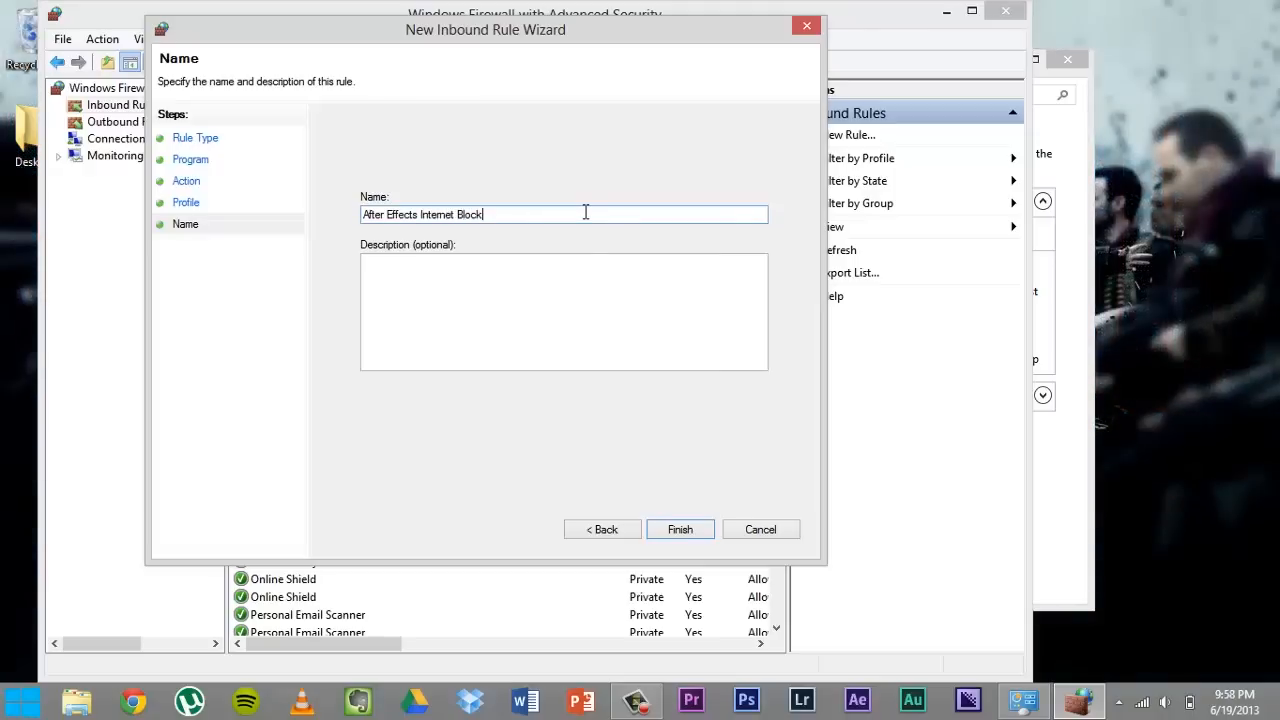
left_click(544, 288)
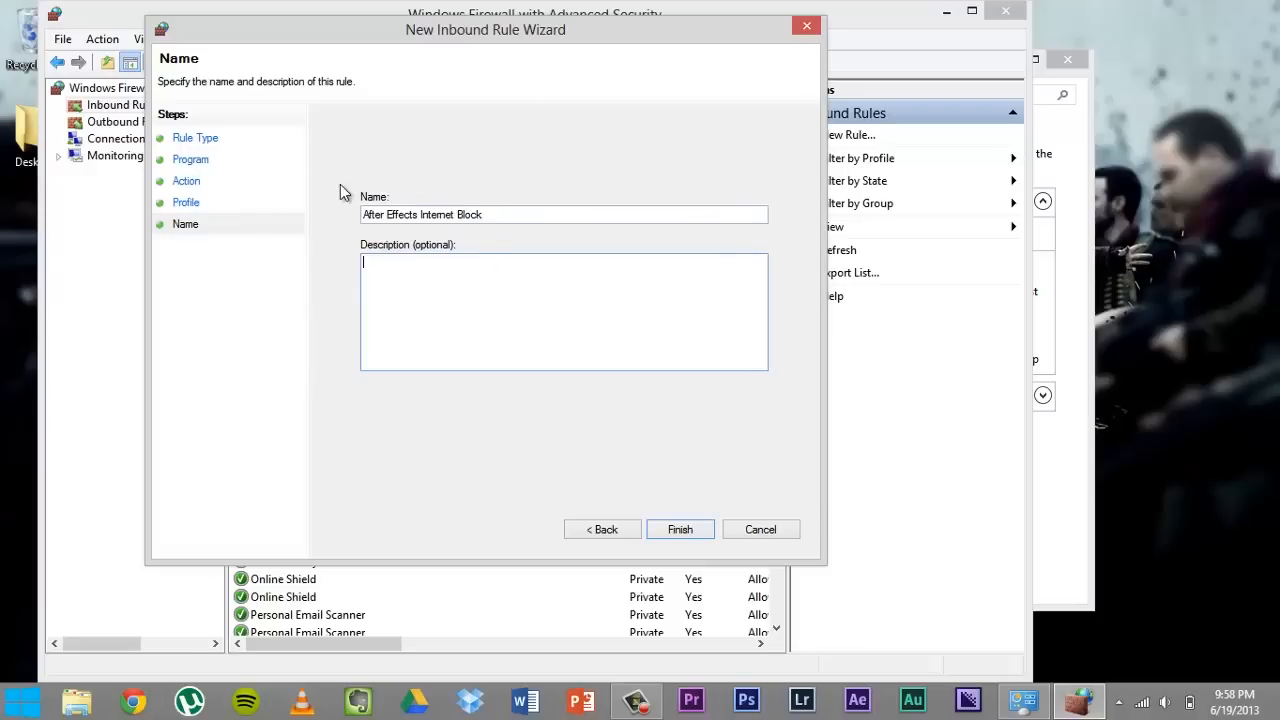
left_click(676, 529)
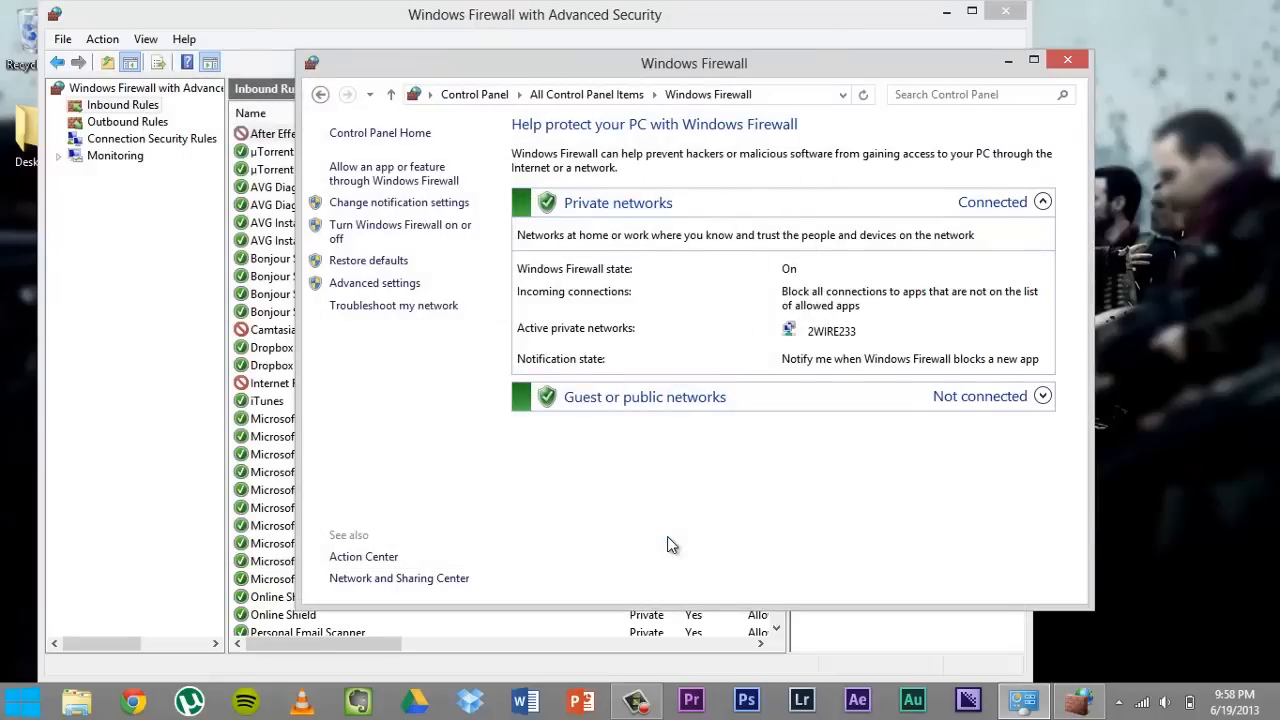
- Examine the new rule's columns in the inbound rules list, including its program path
left_click(318, 17)
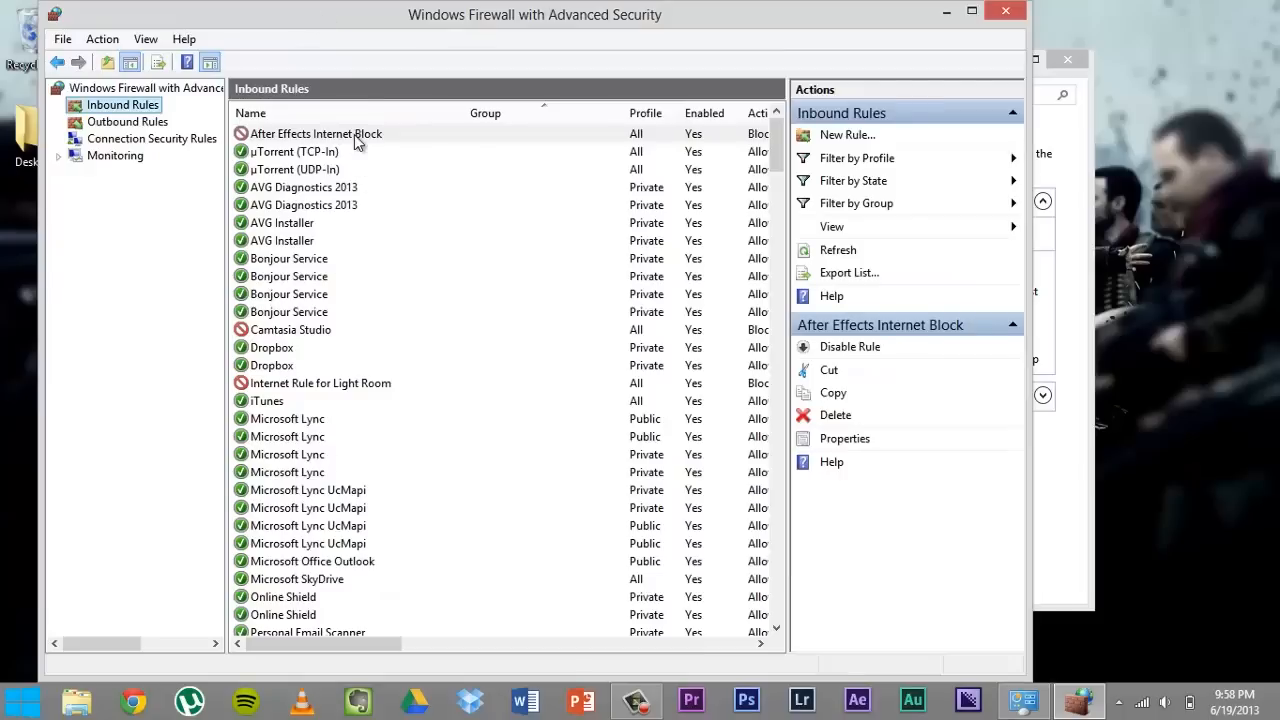
left_click_drag(356, 647, 446, 646)
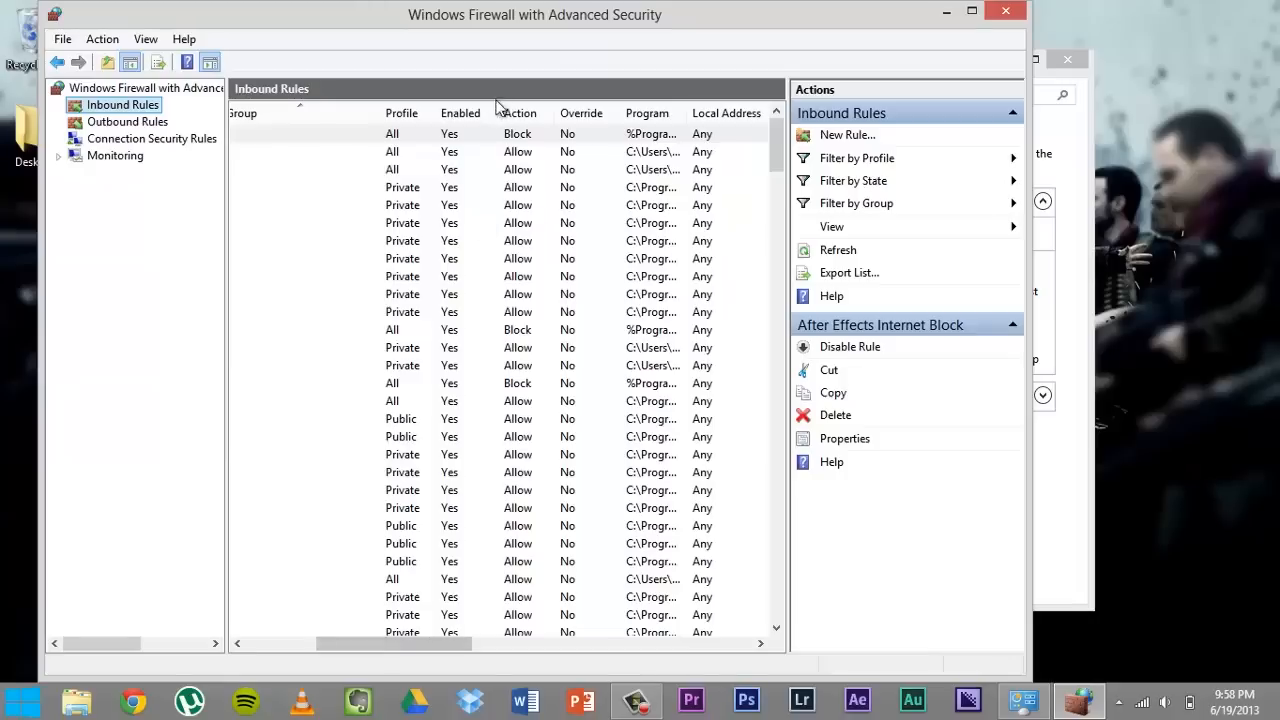
left_click_drag(436, 650, 501, 645)
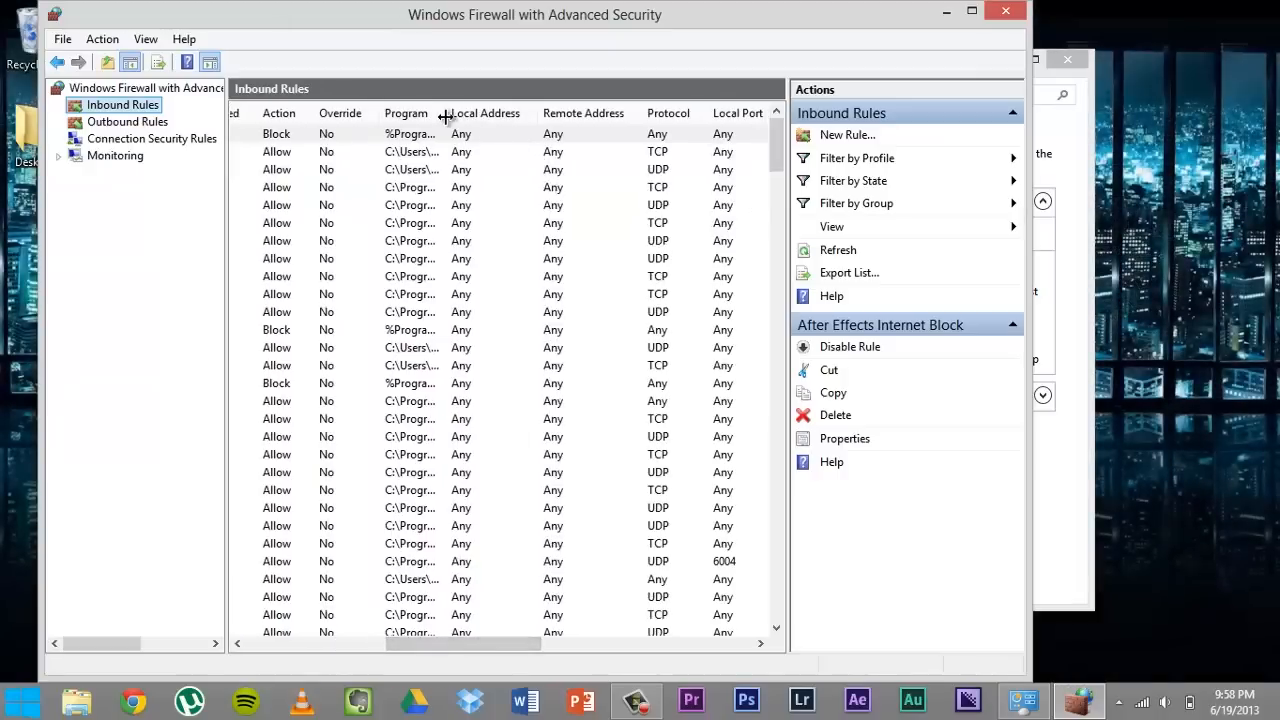
left_click_drag(447, 118, 711, 119)
left_click_drag(479, 650, 536, 643)
left_click_drag(523, 107, 670, 98)
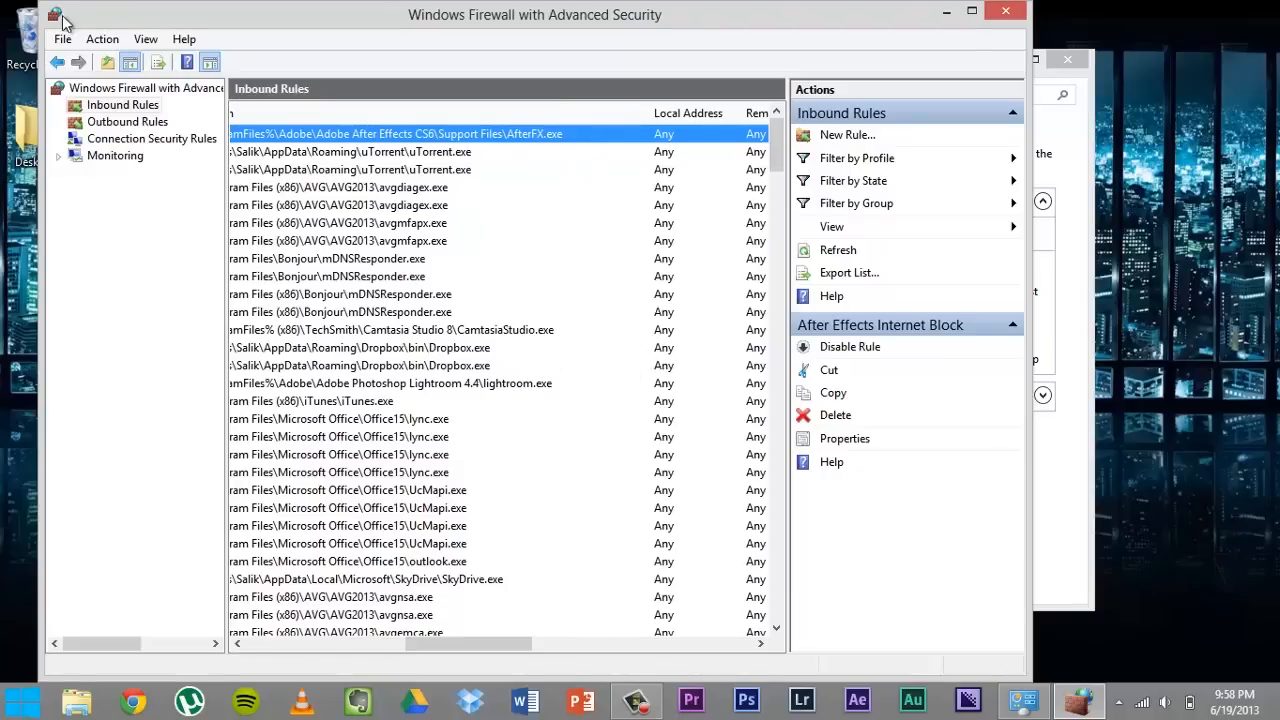
left_click(845, 135)
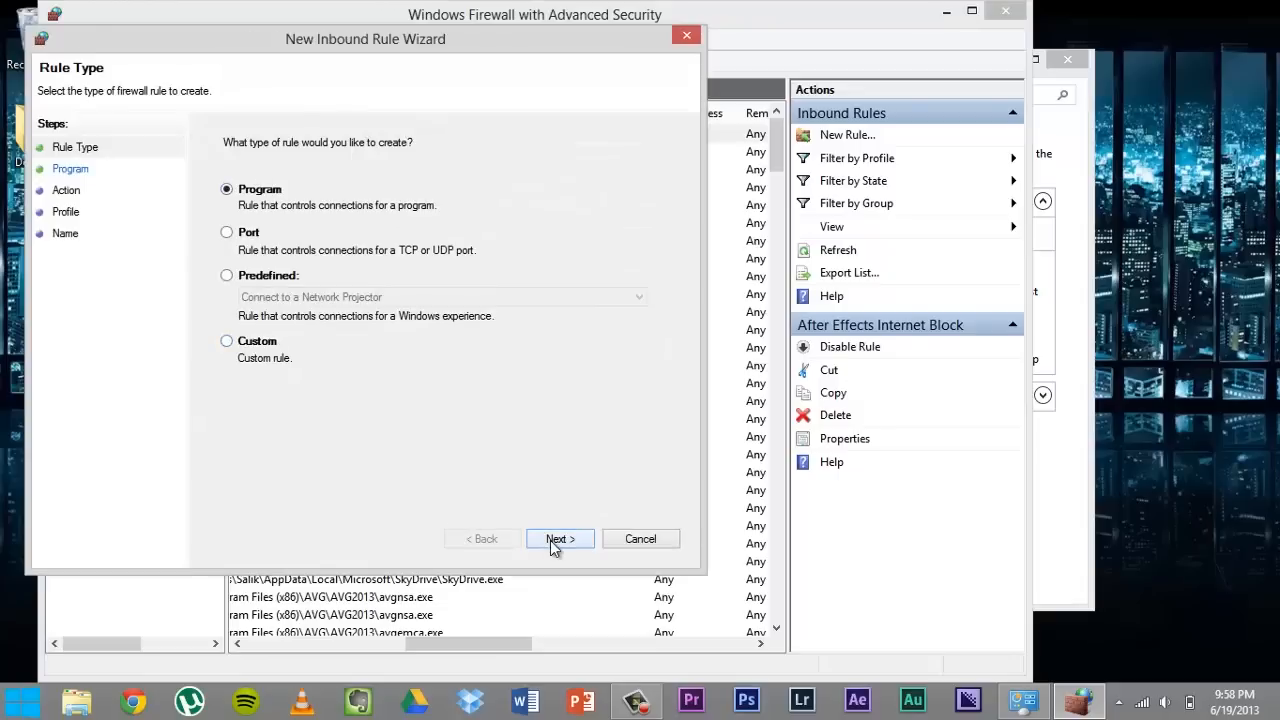
left_click(557, 539)
left_click(605, 264)
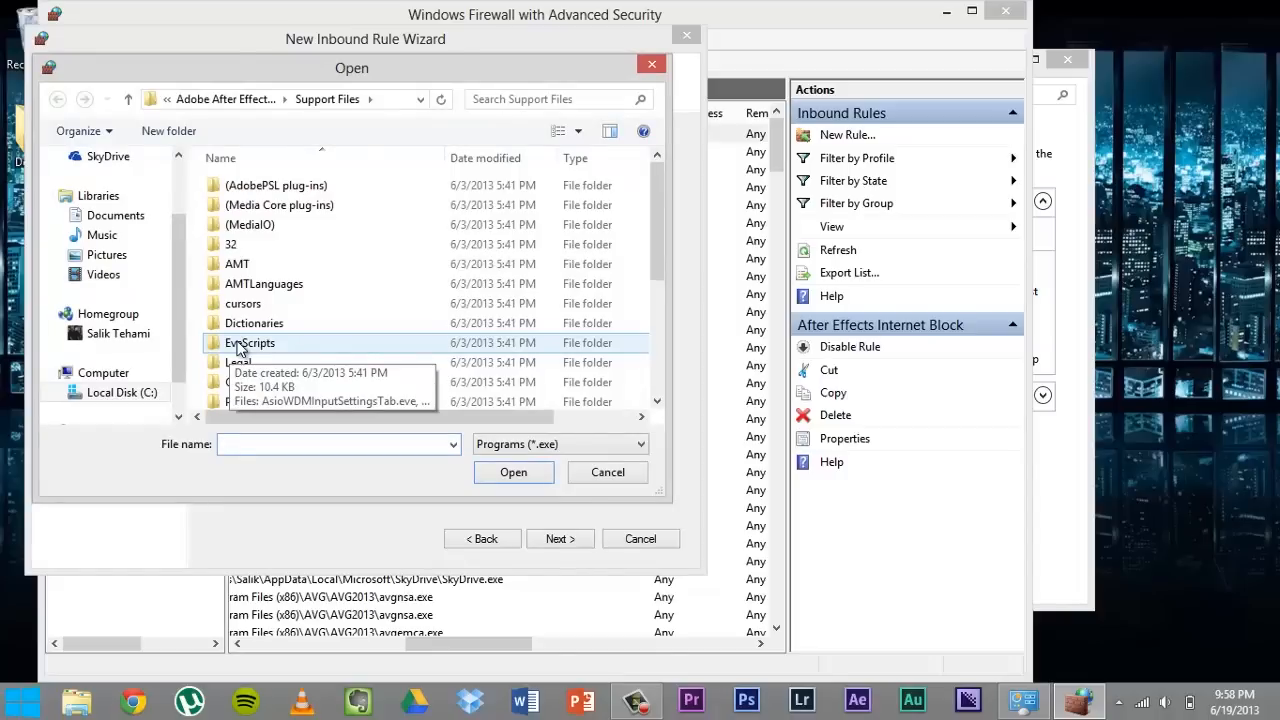
left_click(591, 477)
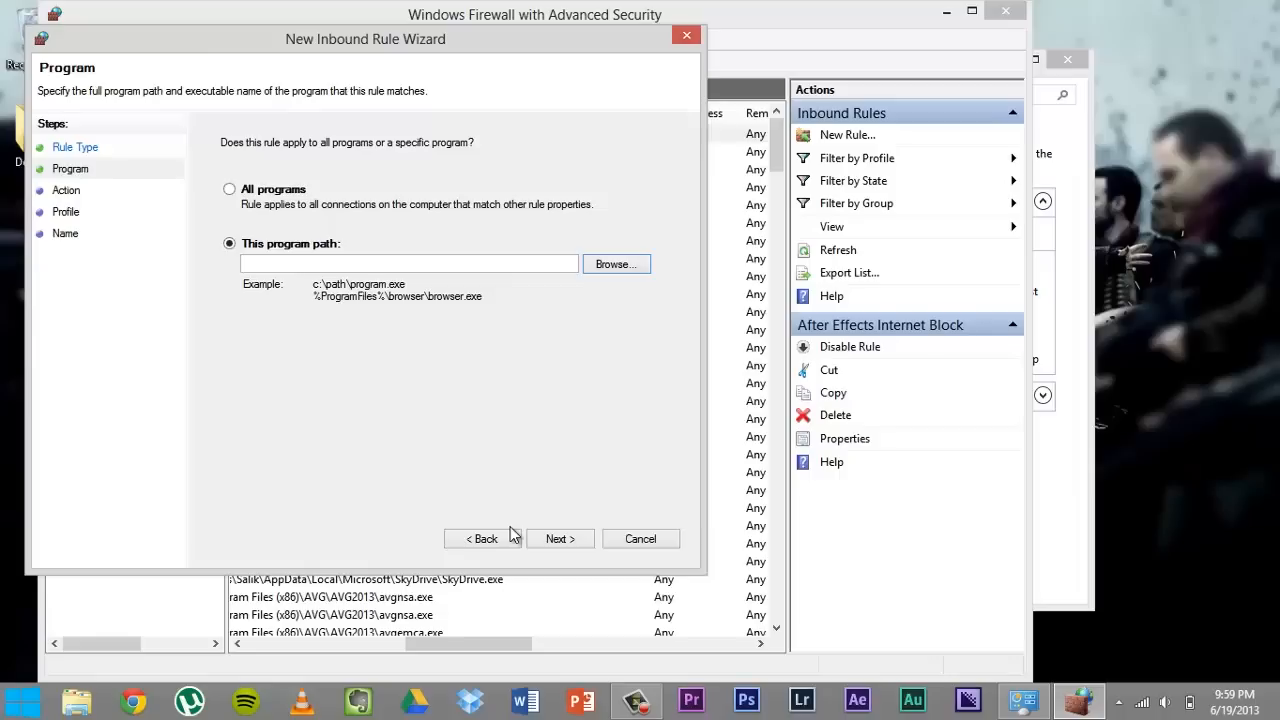
left_click(640, 540)
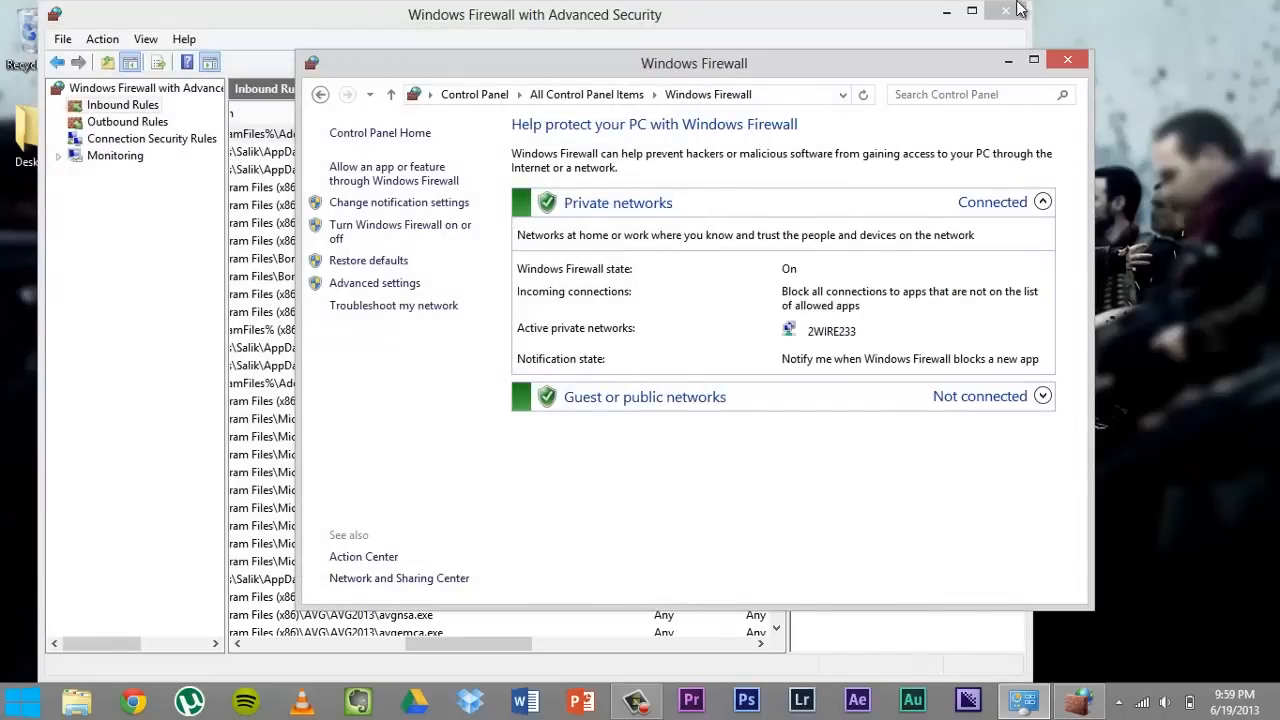
- Close the Windows Firewall and advanced security windows
left_click(1070, 61)
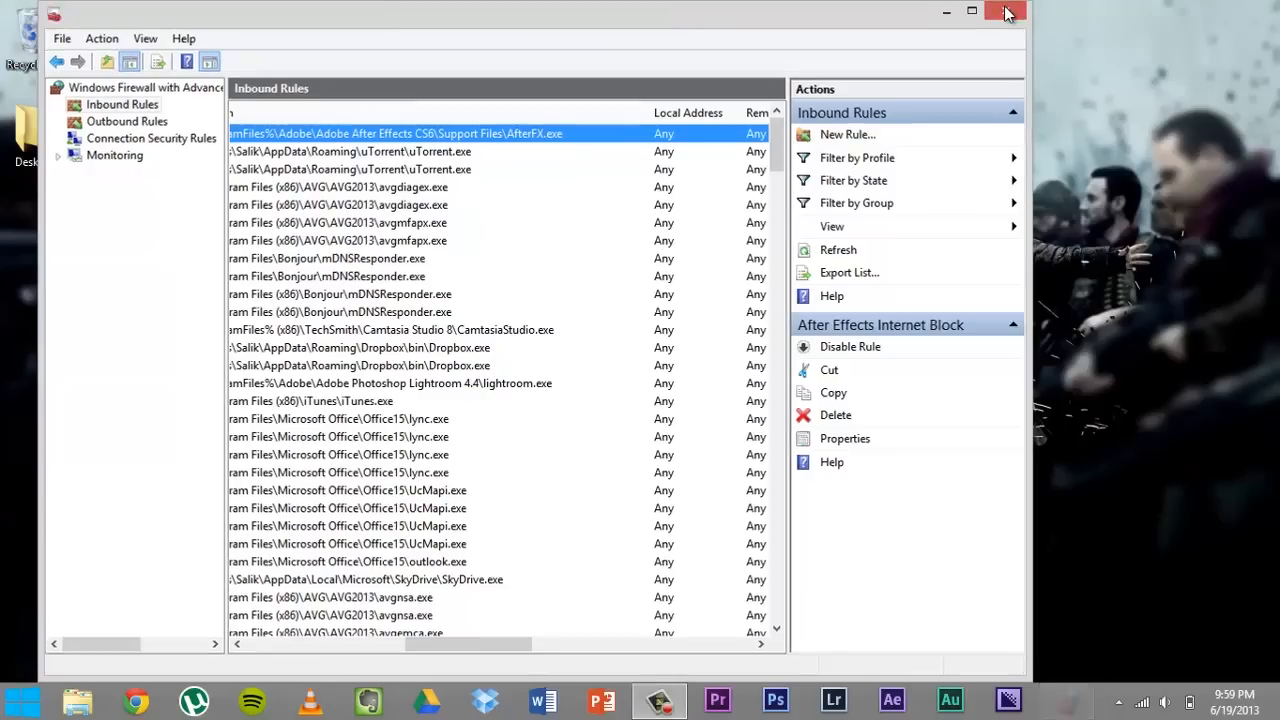
left_click(1006, 12)
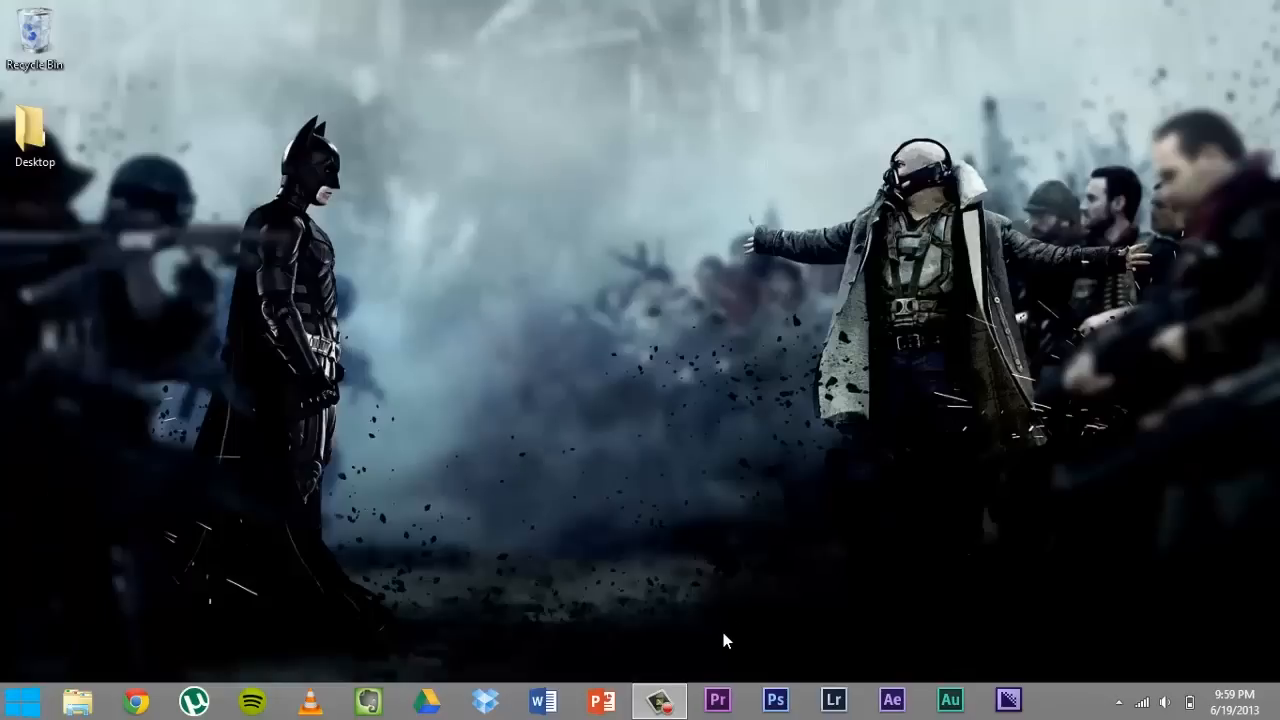